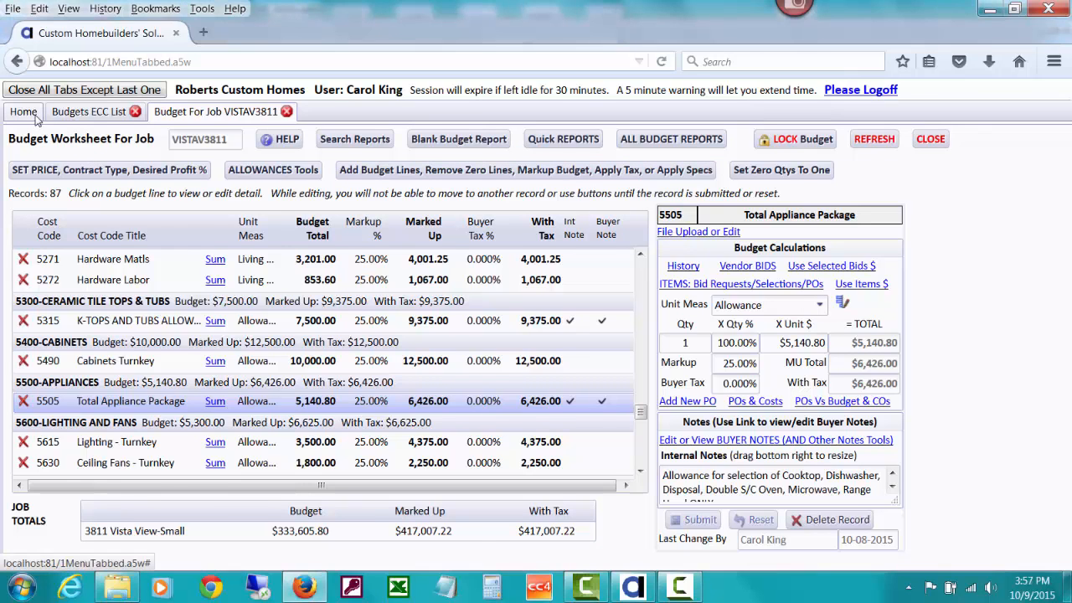
- Check the home menu and the list of job budgets, then return to the VISTAV3811 budget worksheet
click(25, 112)
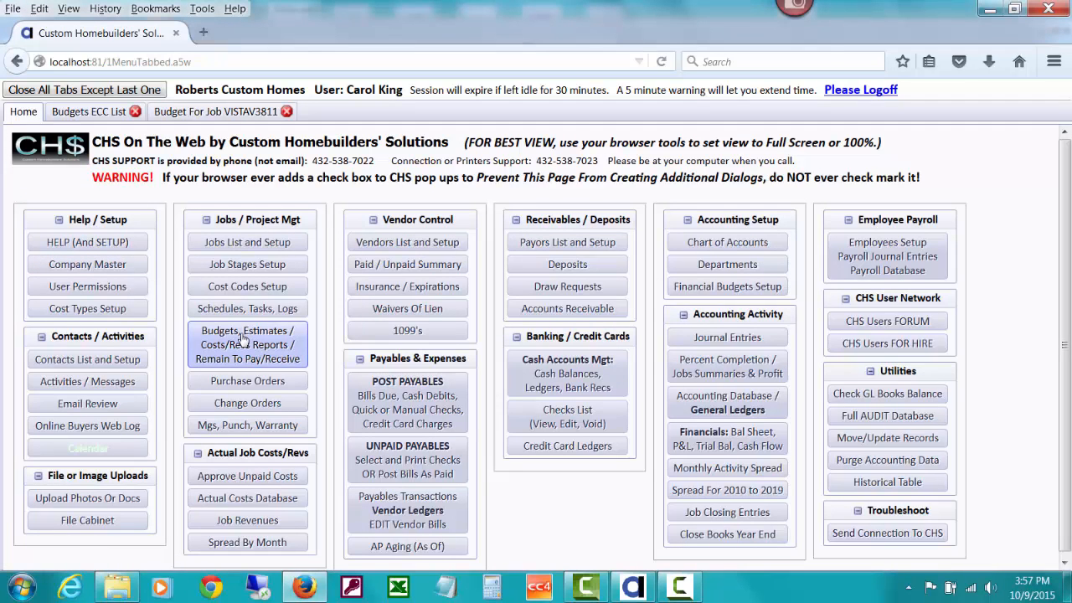
click(121, 115)
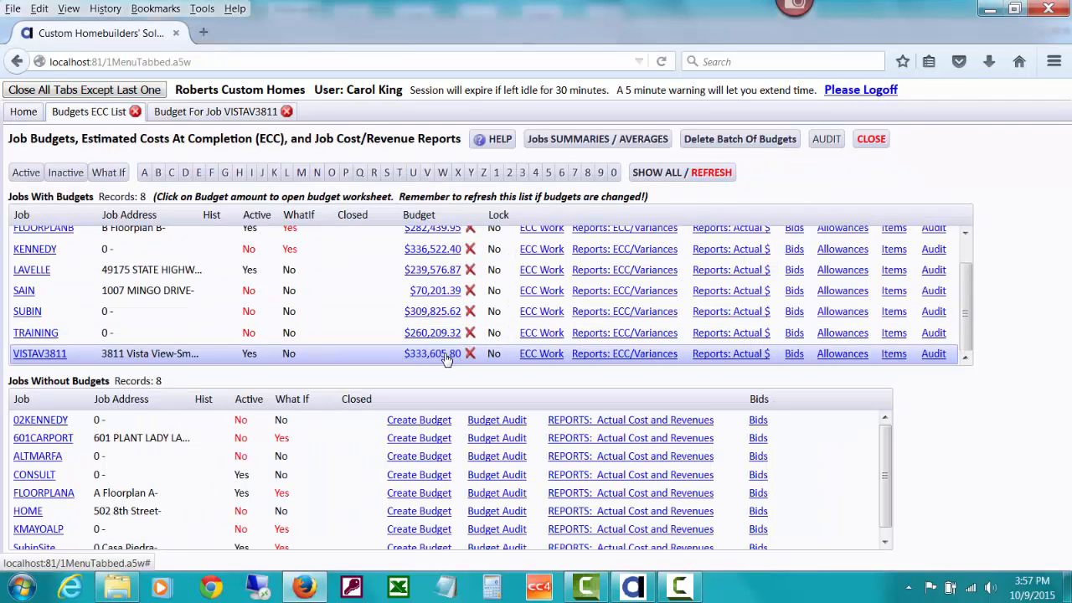
click(256, 115)
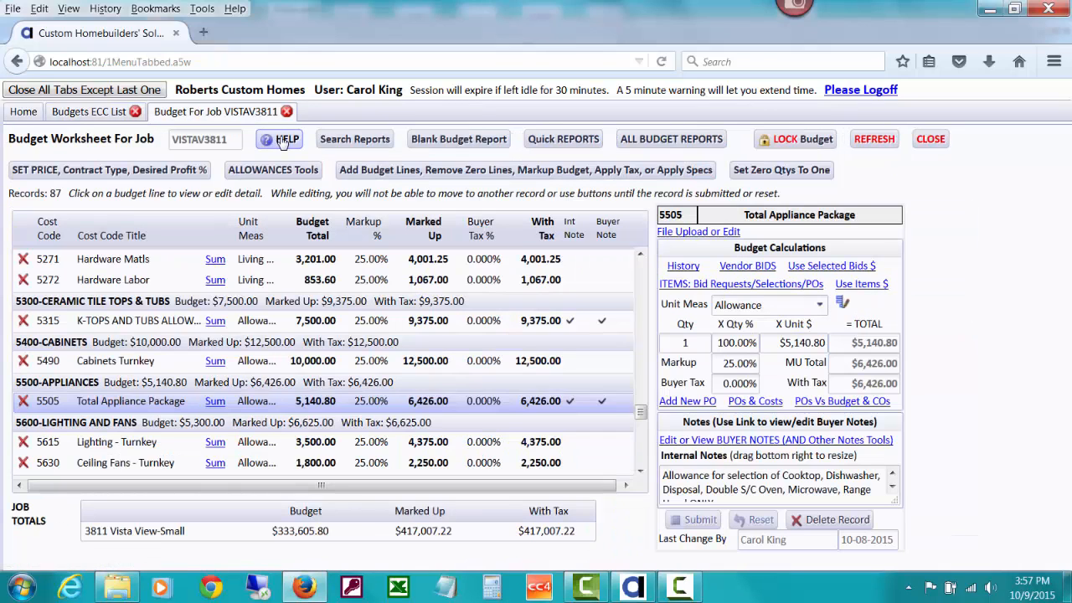
- Open the Allowances (or Options) help document from the Job Allowances section of the worksheet's help tutorials
click(283, 140)
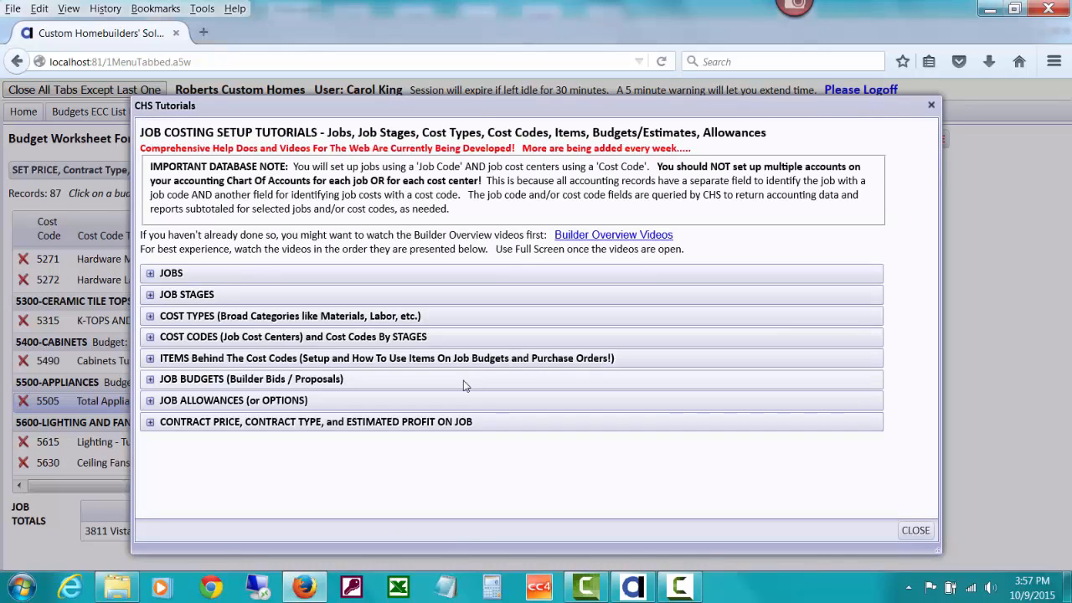
click(355, 405)
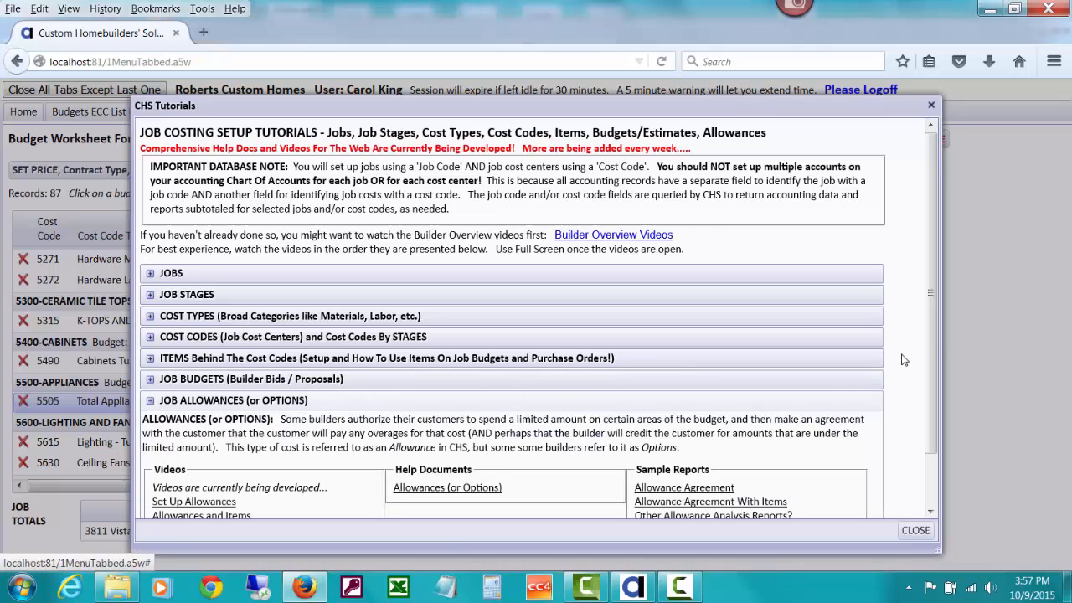
scroll(936, 350, down, 2)
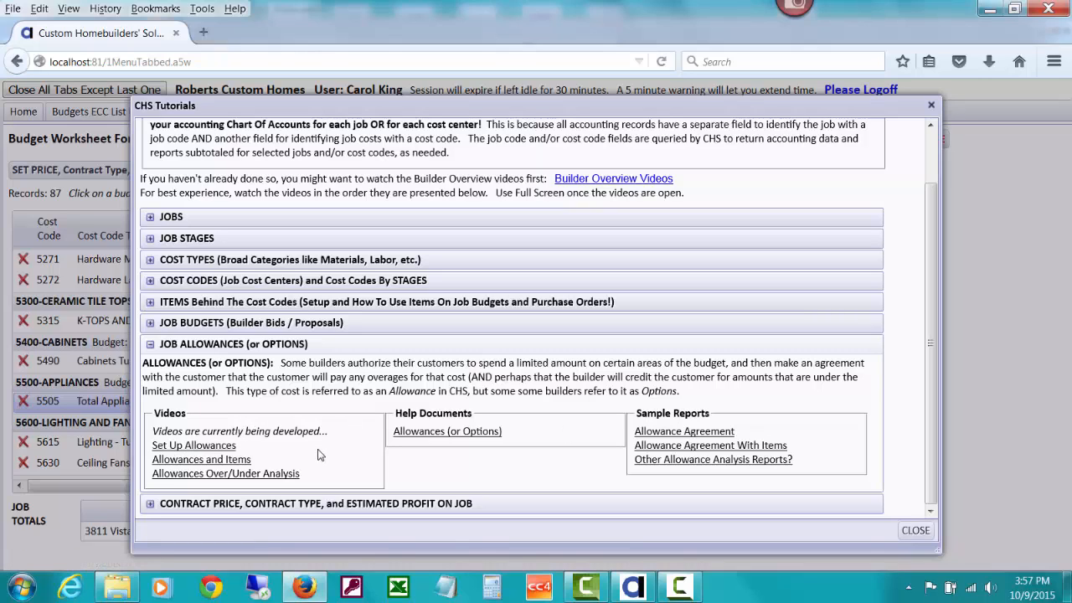
click(404, 437)
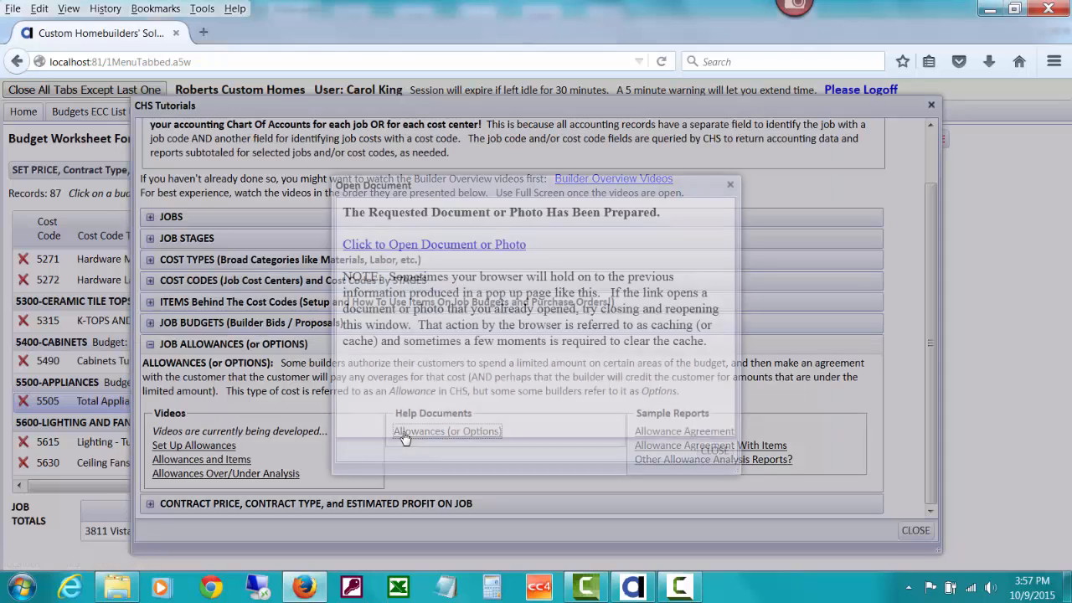
click(416, 245)
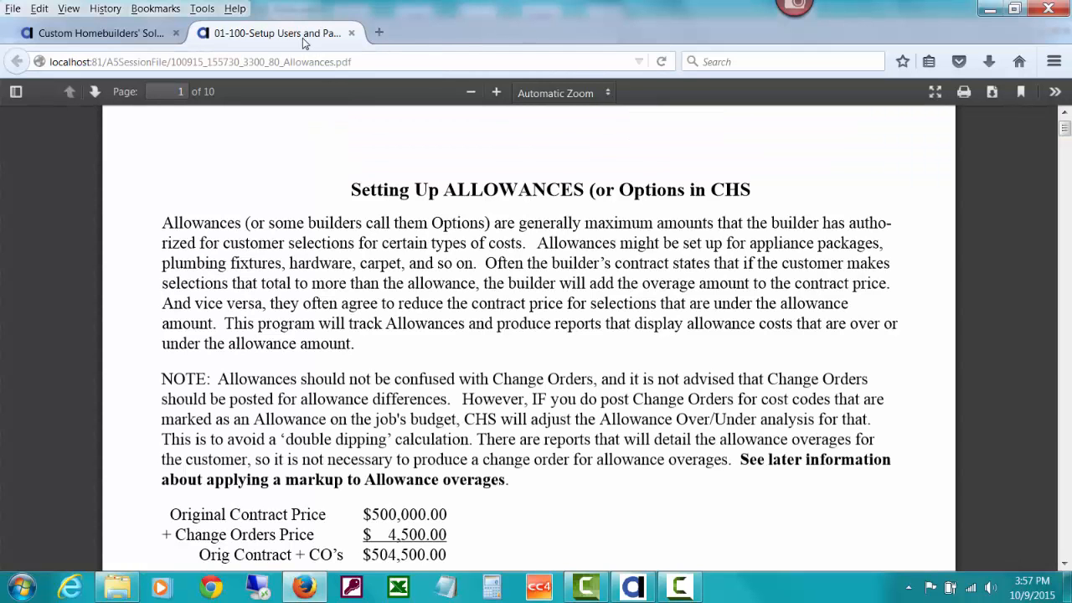
- Close the document prompt and the tutorials window, and return to the budget worksheet with the help document kept open
click(100, 34)
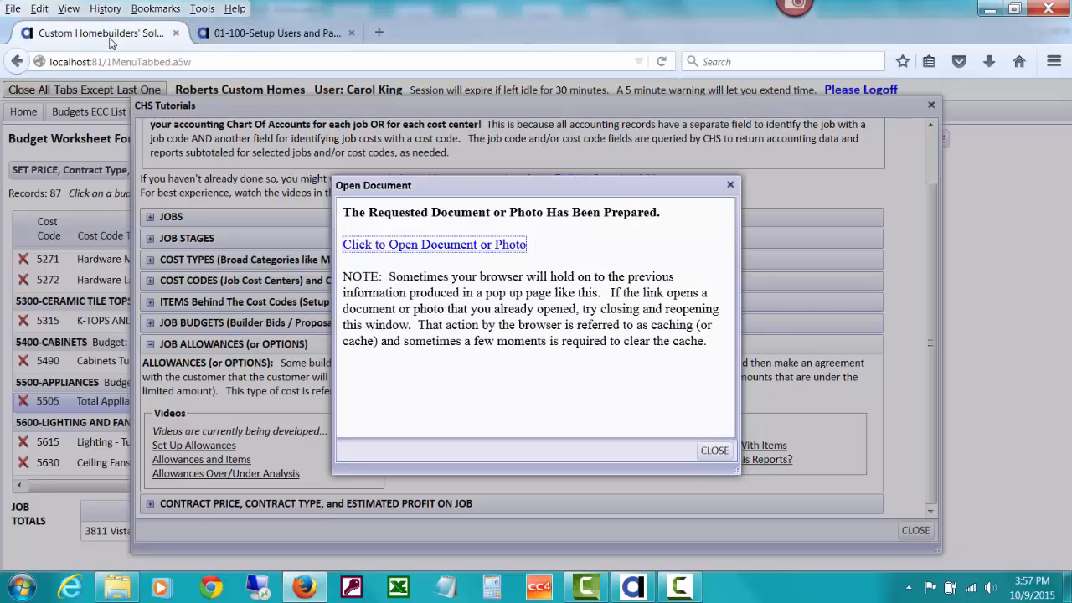
click(243, 40)
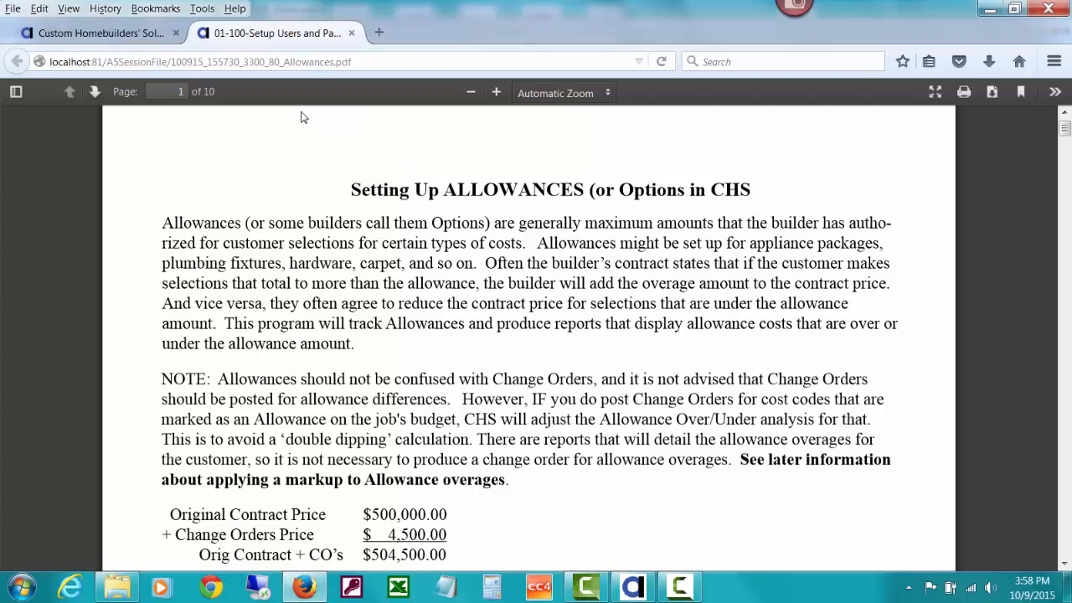
click(141, 35)
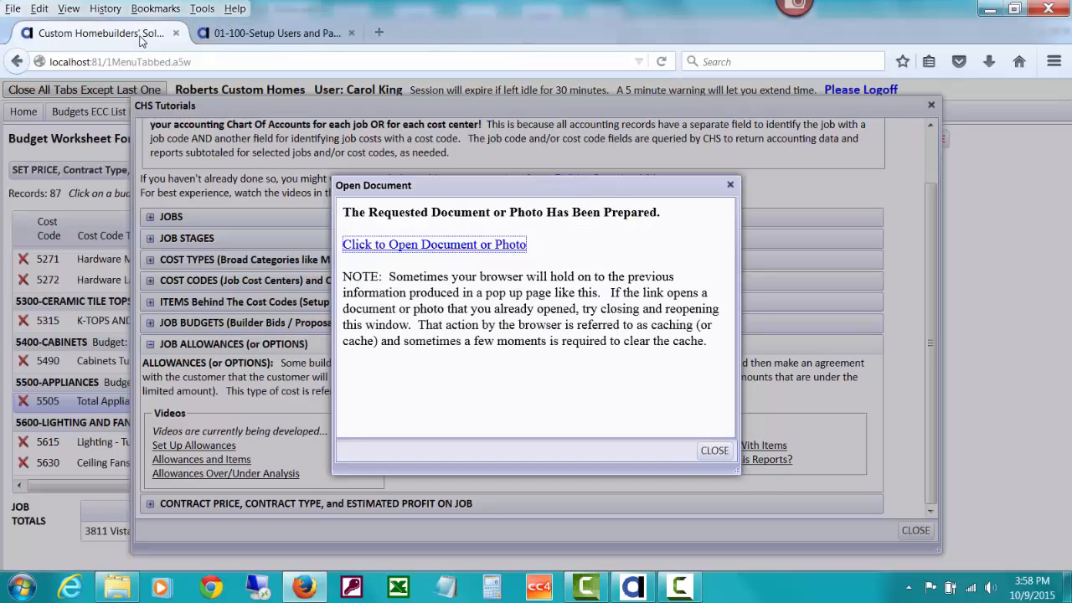
click(710, 450)
click(915, 530)
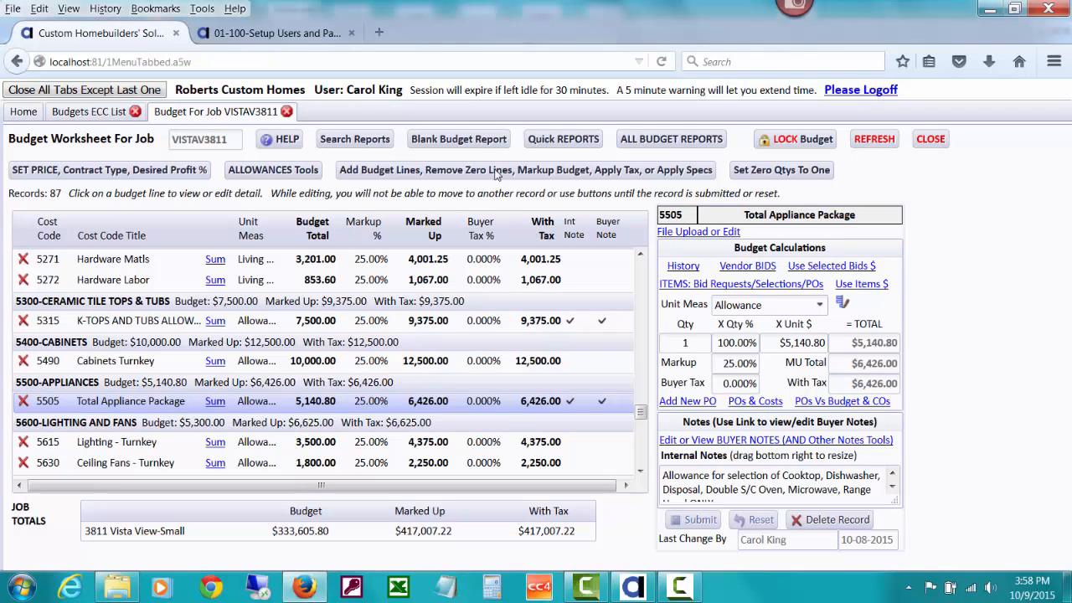
click(308, 37)
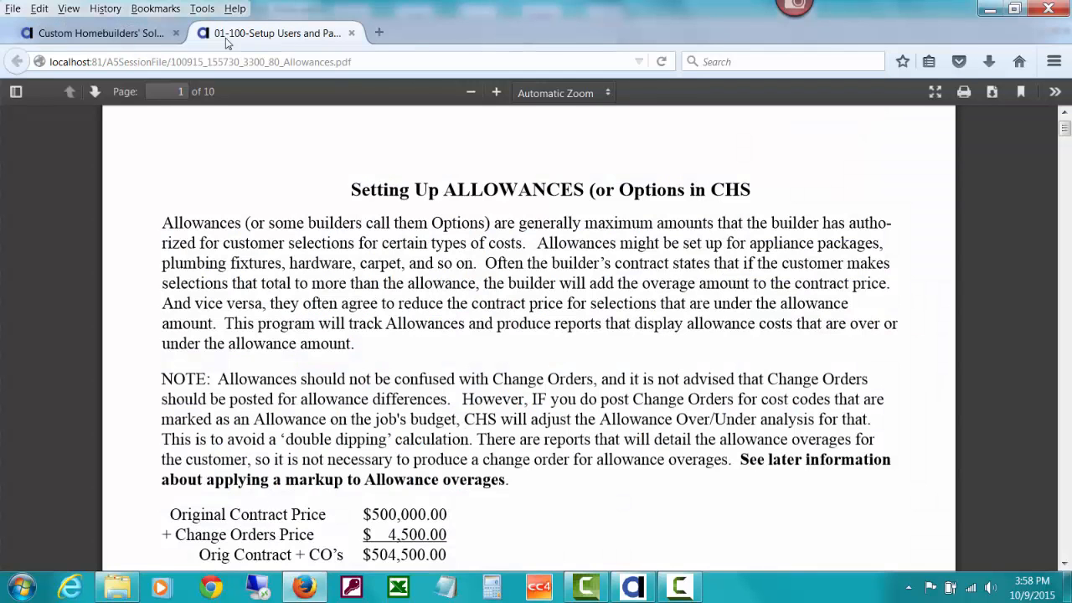
click(123, 35)
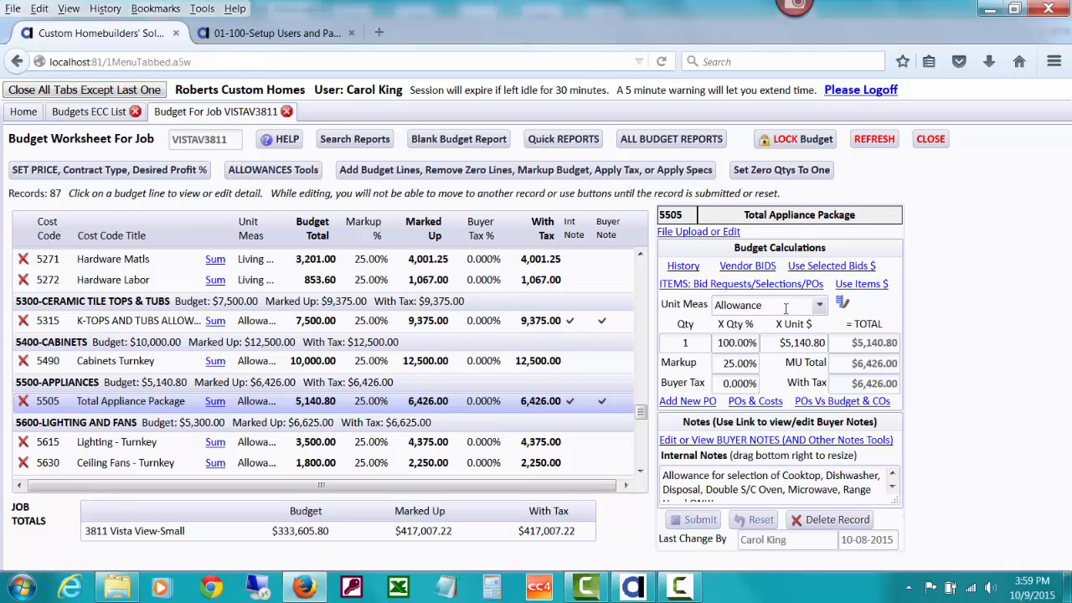
- Open the Allowances Worksheet and Agreement for job VISTAV3811 from the budget's allowances tools
mouse_move(688, 310)
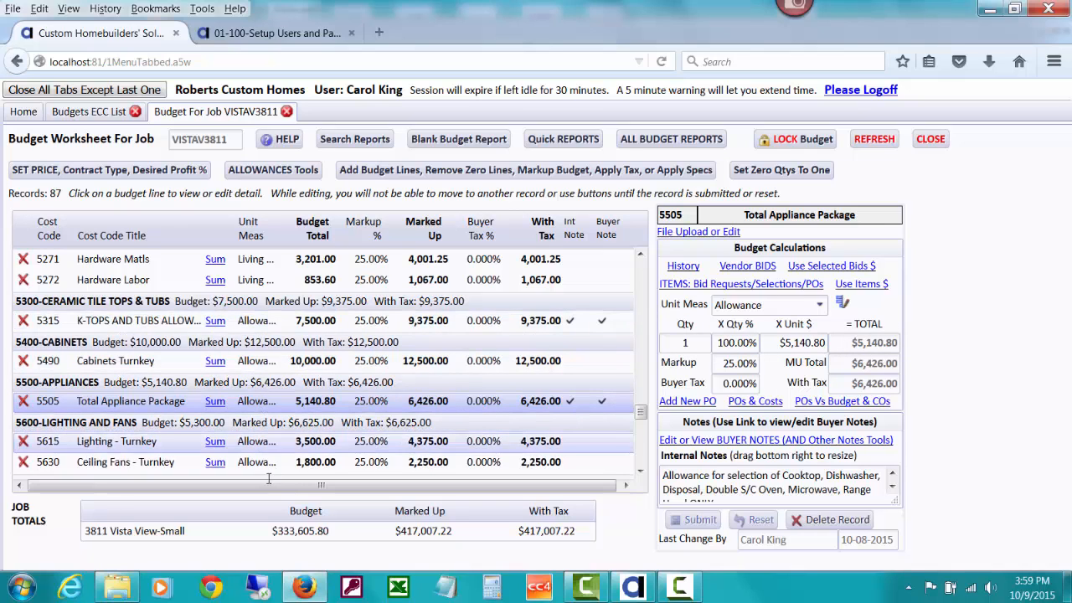
mouse_move(641, 412)
mouse_down()
mouse_move(643, 421)
mouse_move(642, 401)
mouse_up()
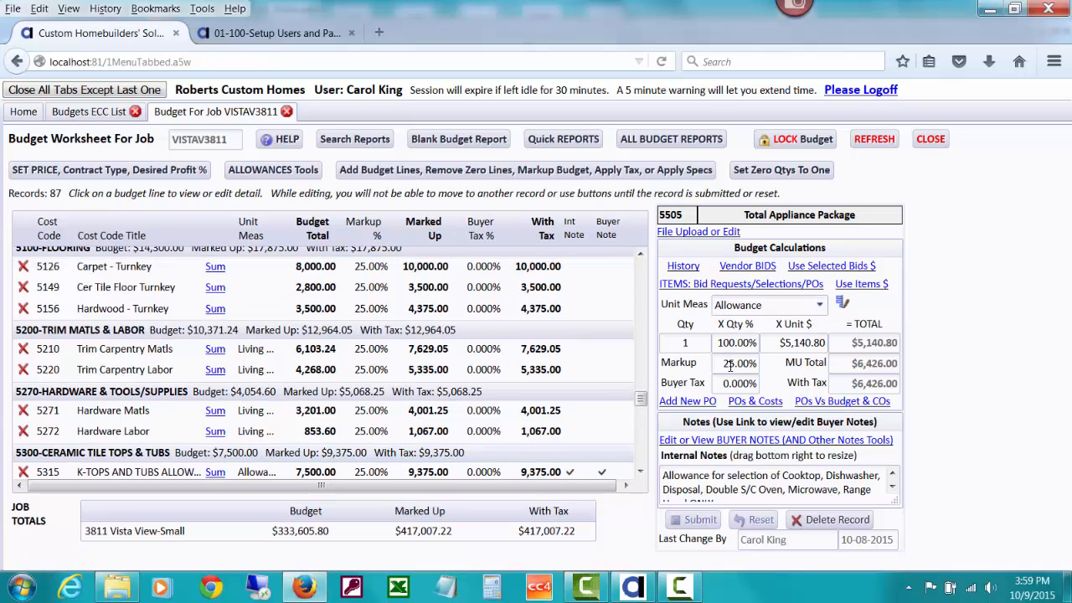
click(306, 171)
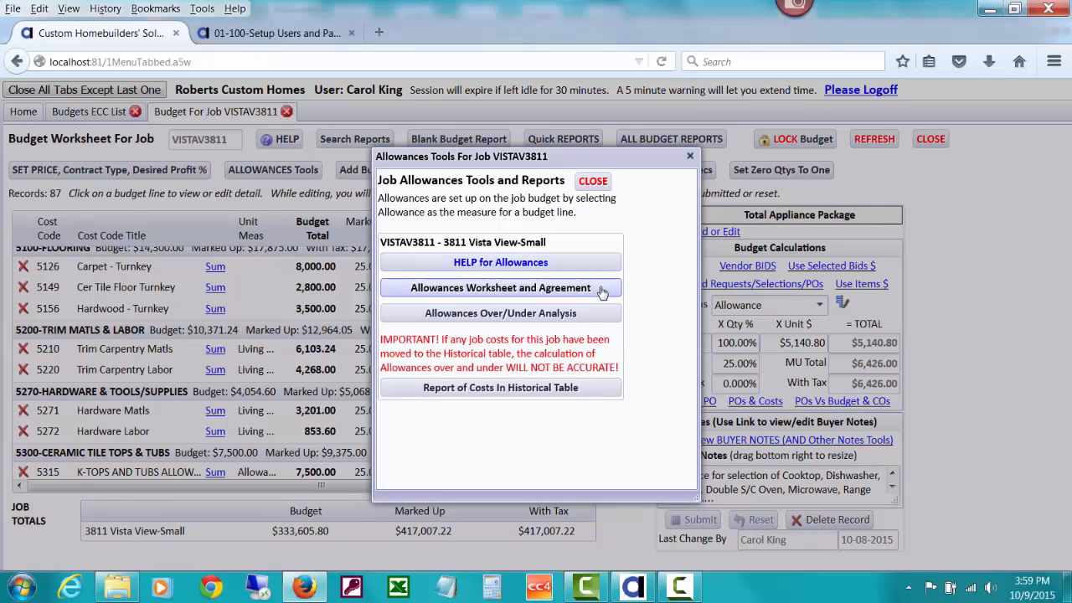
click(485, 288)
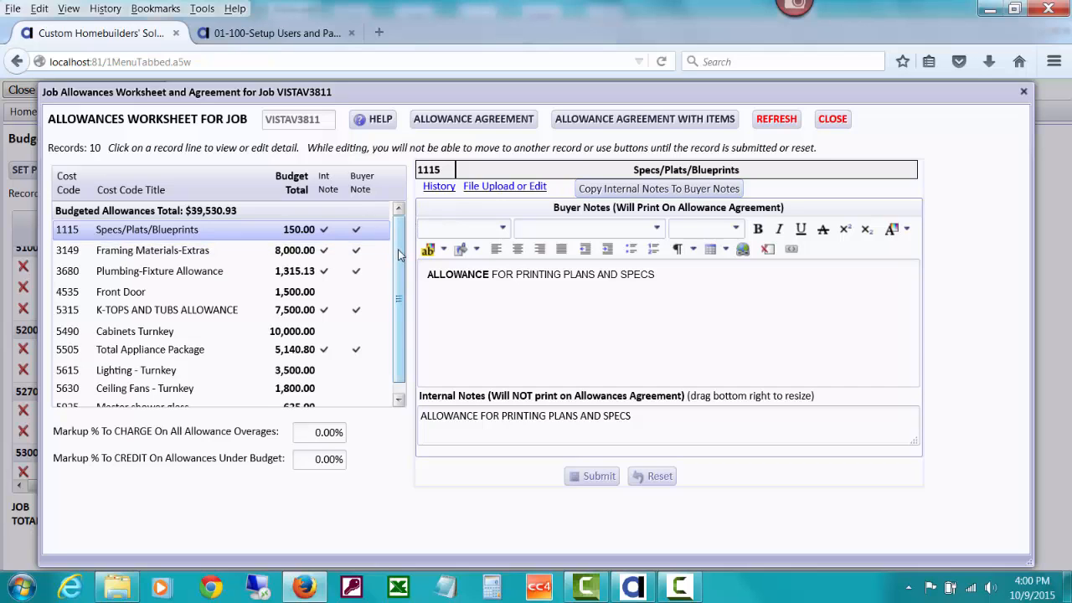
- Review the budgeted allowance lines and examine the buyer and internal notes of the Total Appliance Package
scroll(398, 293, down, 1)
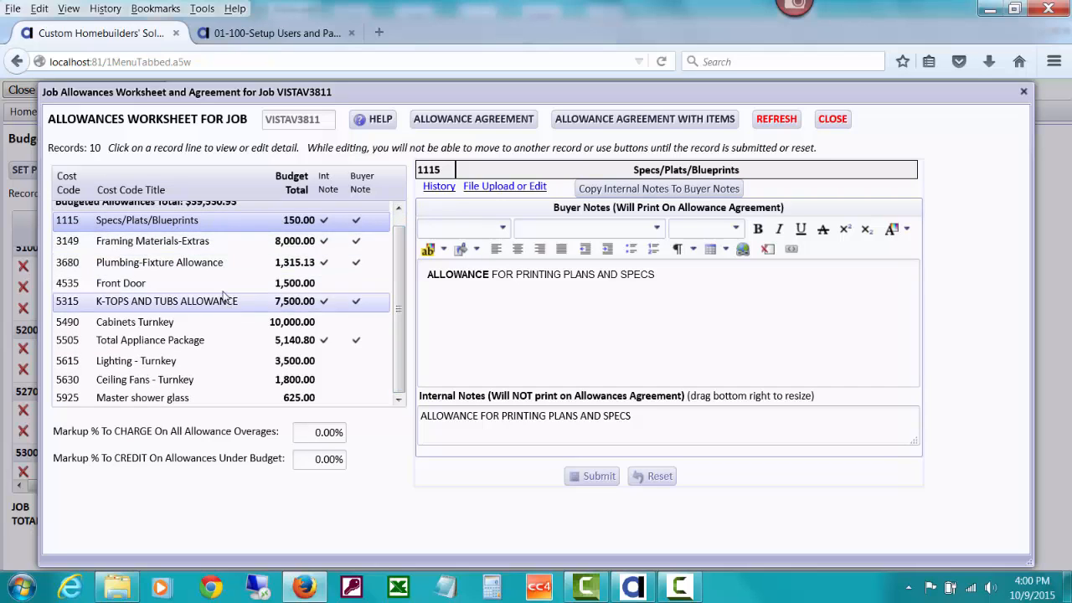
scroll(402, 272, up, 1)
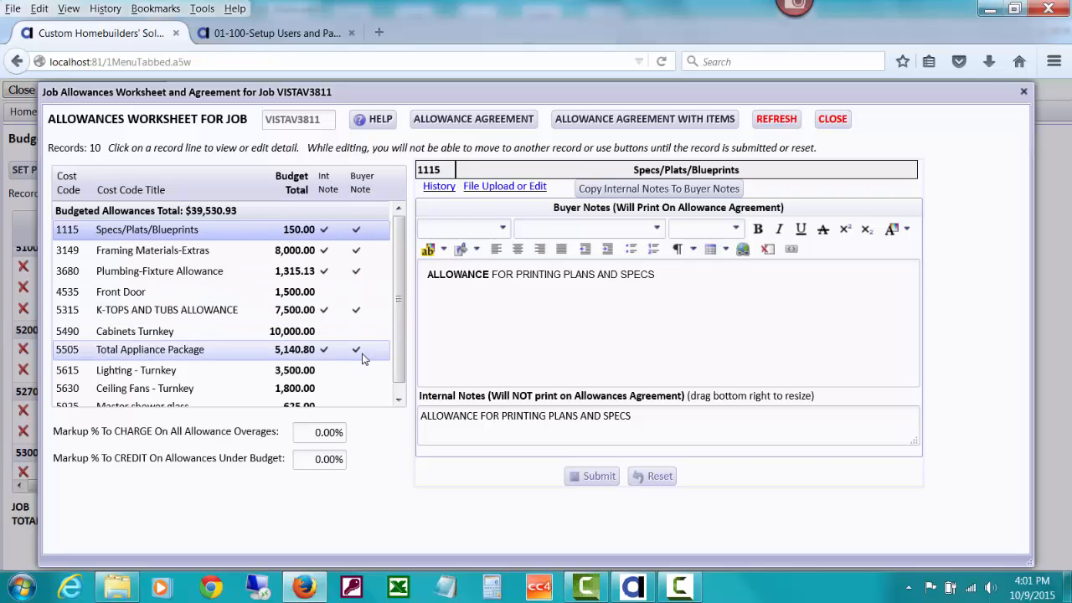
click(195, 350)
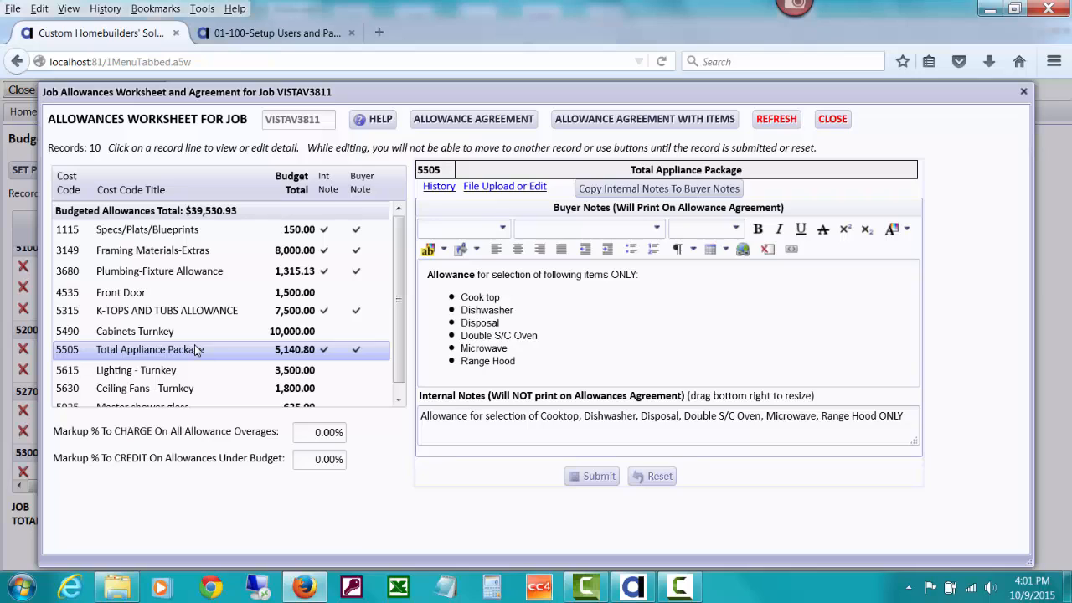
click(465, 418)
mouse_move(910, 441)
mouse_down()
mouse_move(913, 523)
mouse_move(909, 444)
mouse_up()
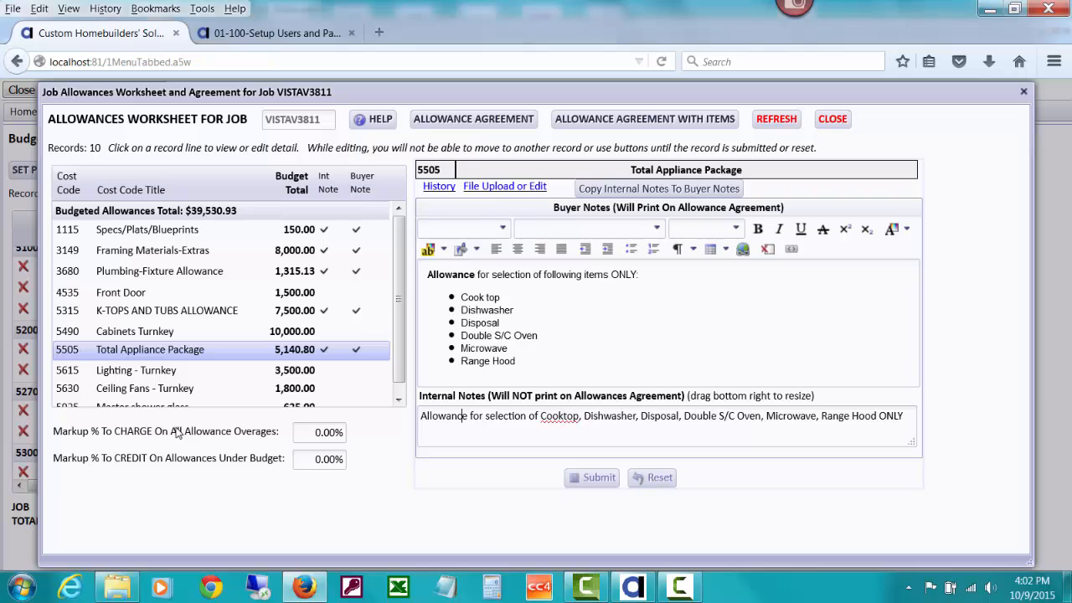
- Set the markup charged on allowance overages and the markup credited on allowances under budget to 25% each, and submit
click(298, 436)
text(25)
key(Tab)
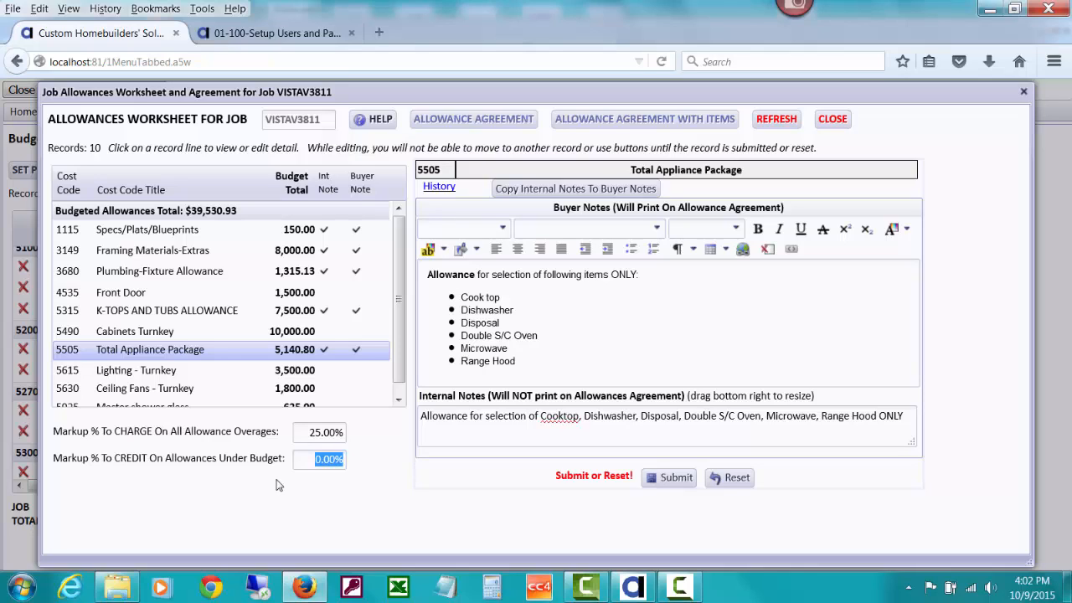
text(25)
key(Tab)
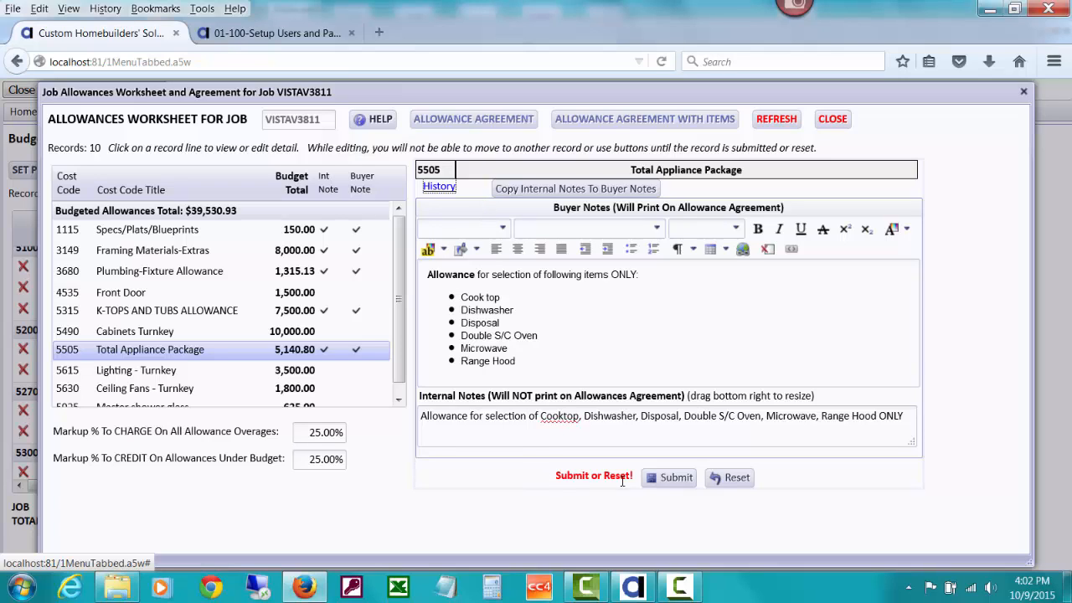
click(674, 479)
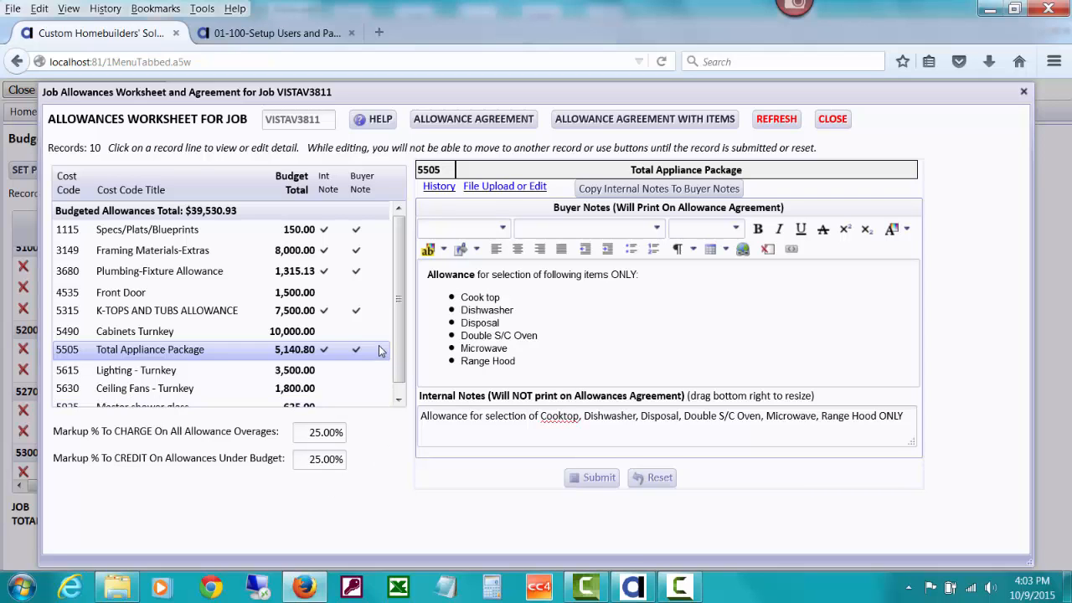
- Generate the allowance agreement report and review its allowance lines, total, markup terms and signature section
click(511, 120)
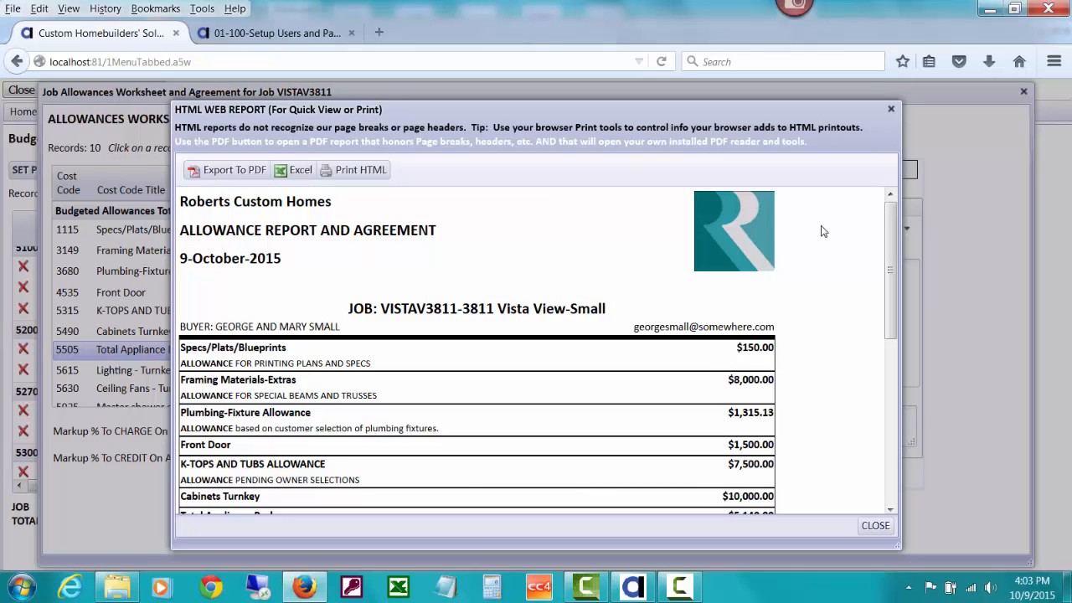
drag(891, 239, 883, 419)
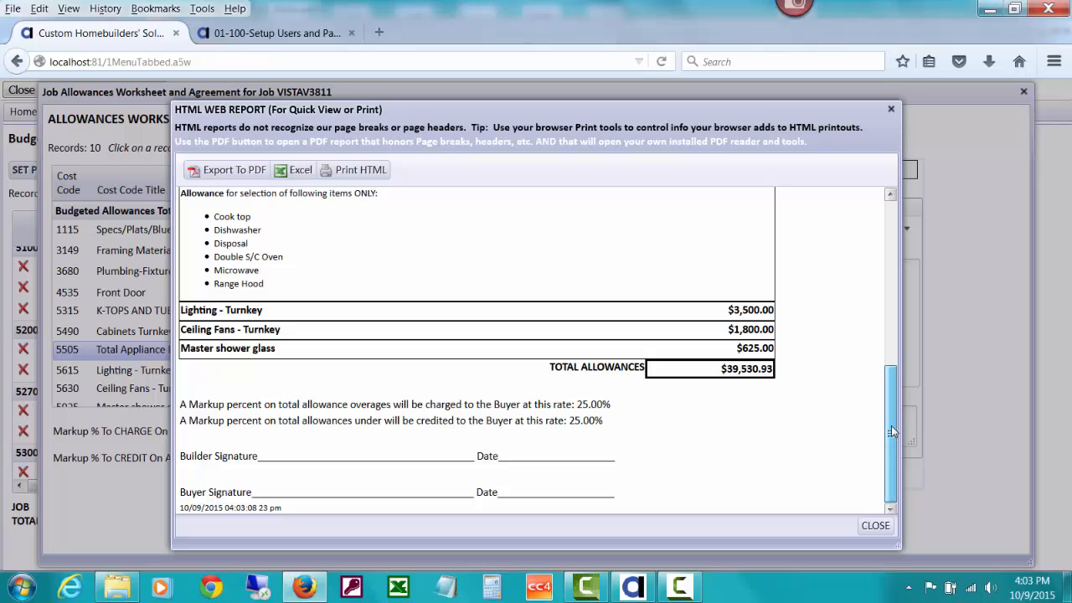
drag(891, 425, 895, 376)
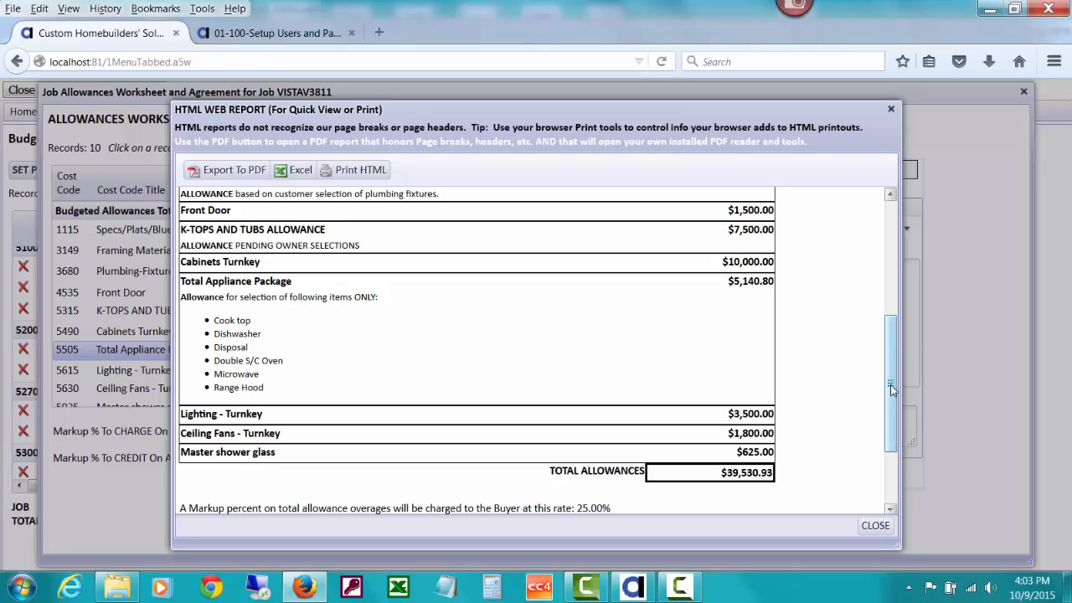
drag(890, 384, 890, 377)
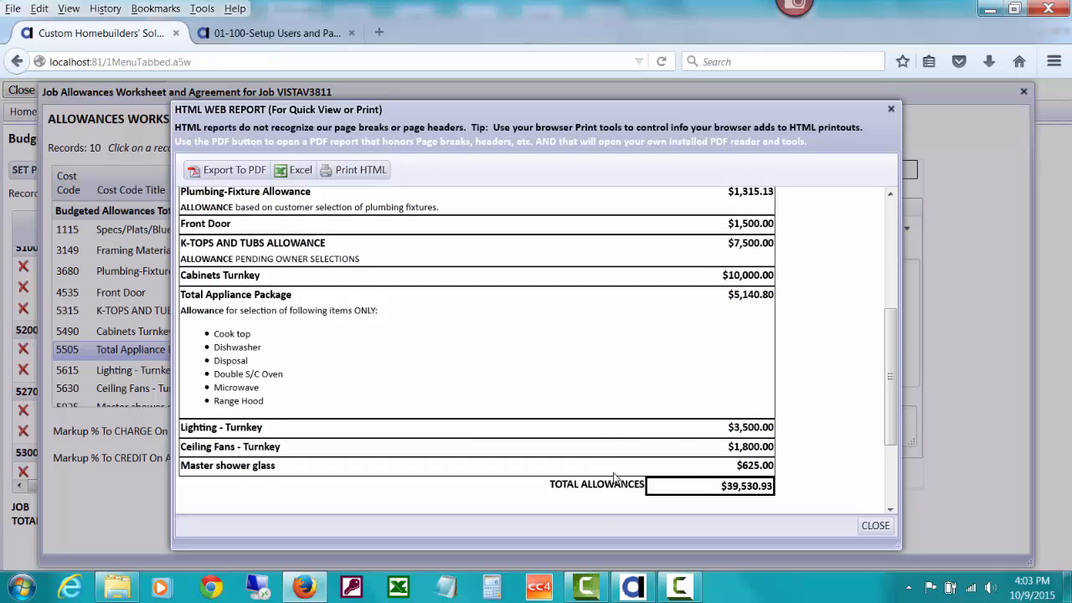
mouse_move(889, 407)
mouse_down()
mouse_move(891, 317)
mouse_move(888, 469)
mouse_move(871, 297)
mouse_up()
- Export the allowance agreement to PDF, view it in Adobe Acrobat, and close the PDF
click(212, 173)
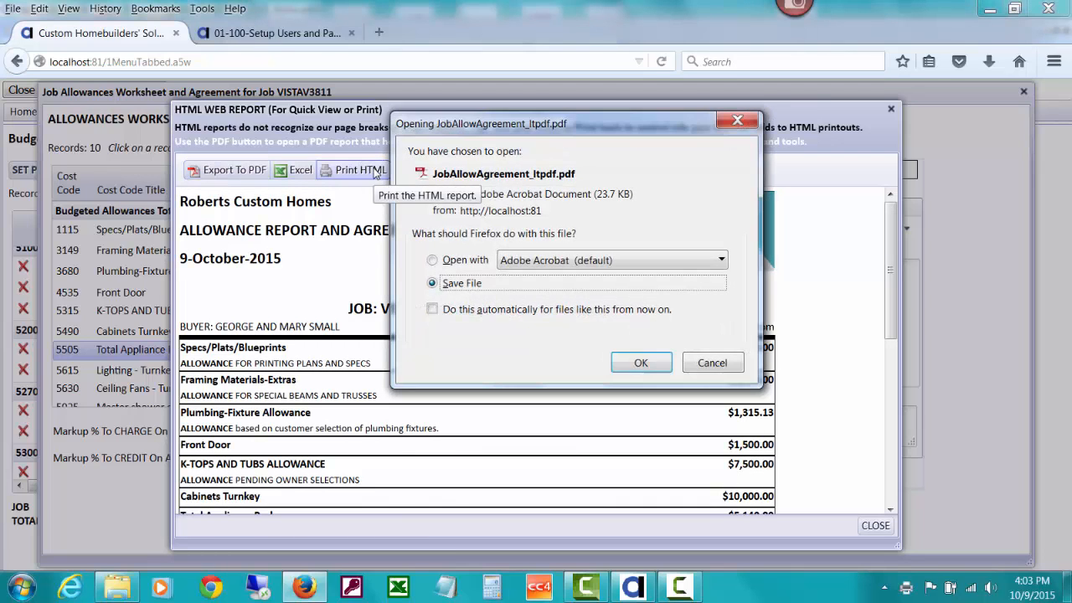
click(432, 260)
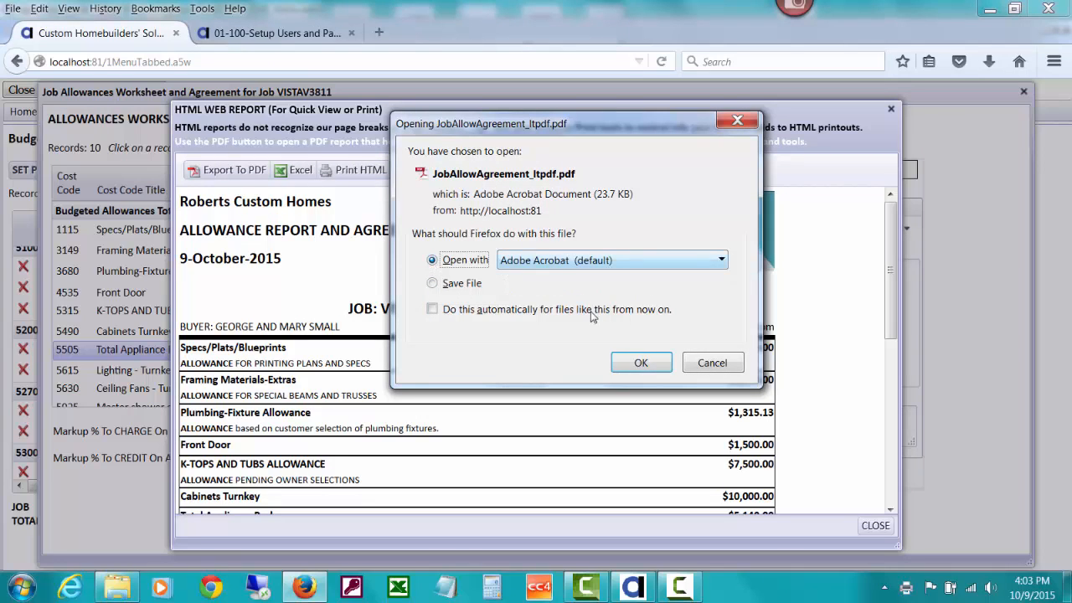
click(641, 362)
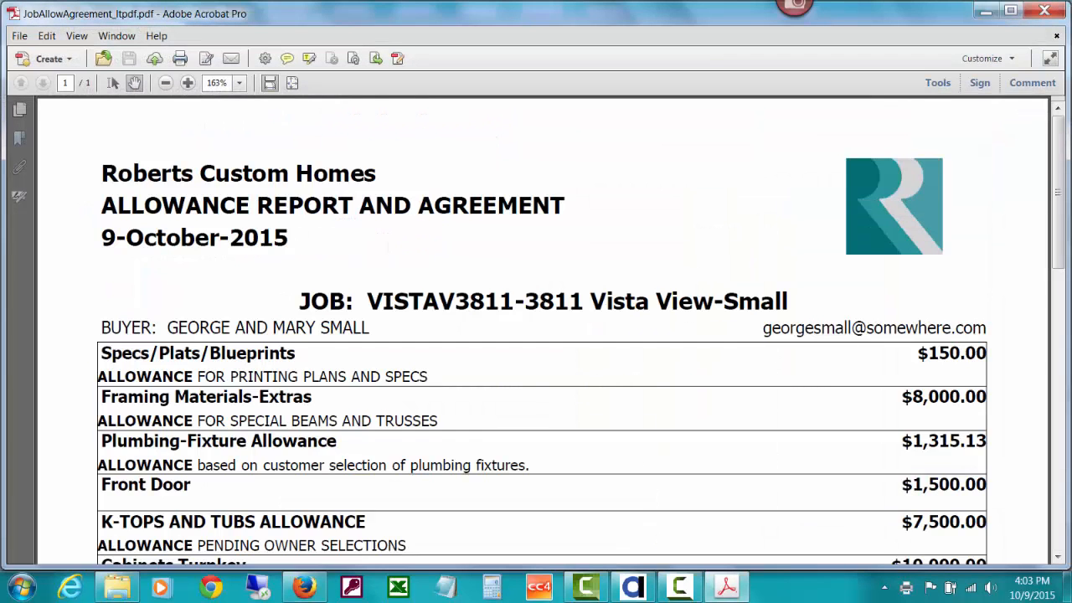
mouse_move(1065, 228)
mouse_down()
mouse_move(1063, 527)
mouse_move(1067, 205)
mouse_up()
click(1038, 15)
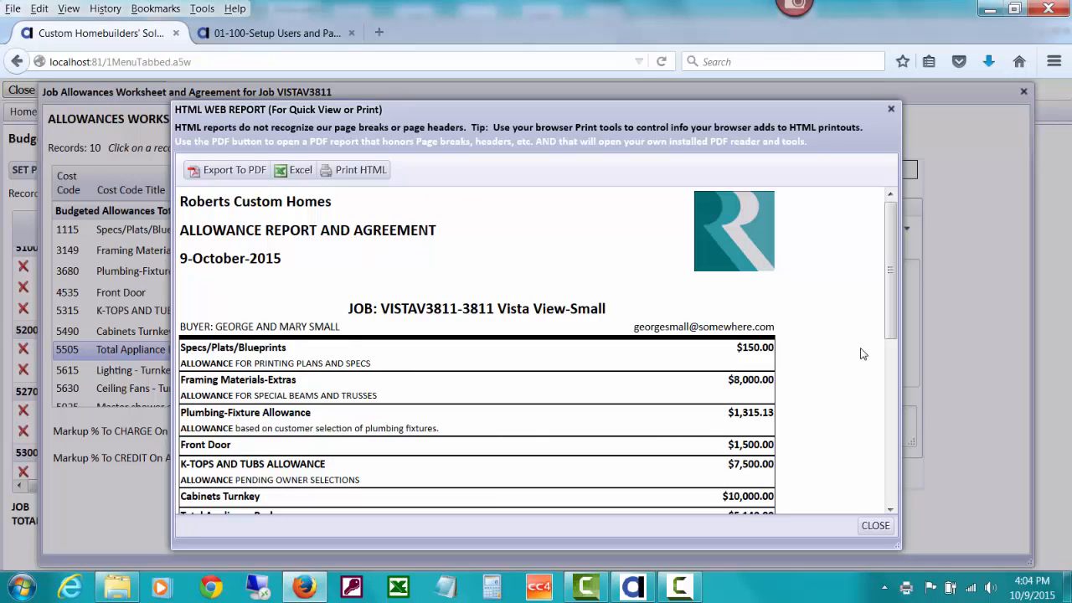
- Close the allowance agreement report and generate the version of the agreement with items
click(871, 526)
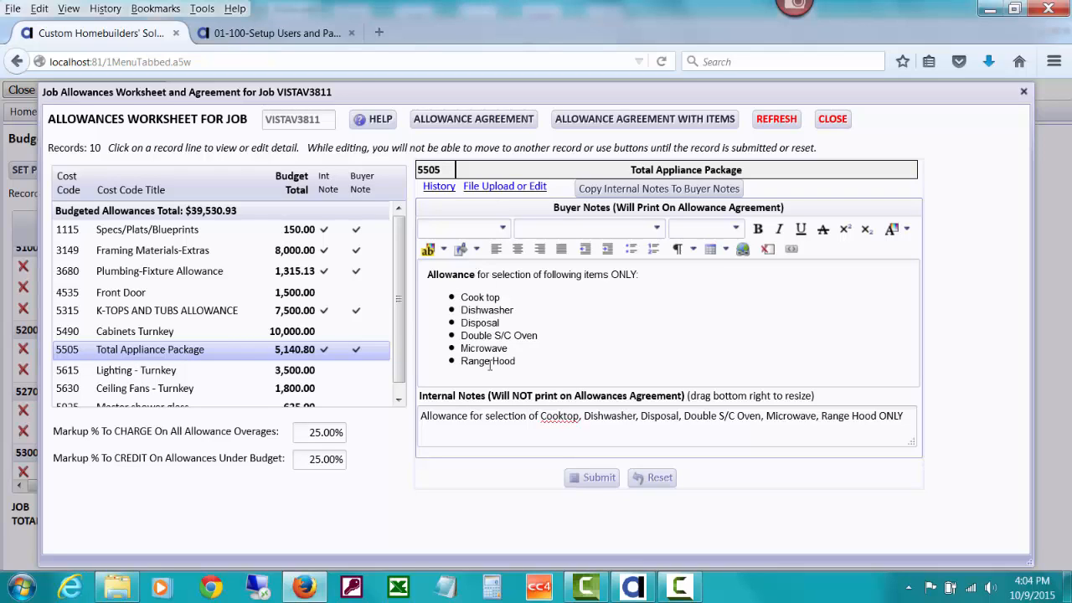
click(570, 120)
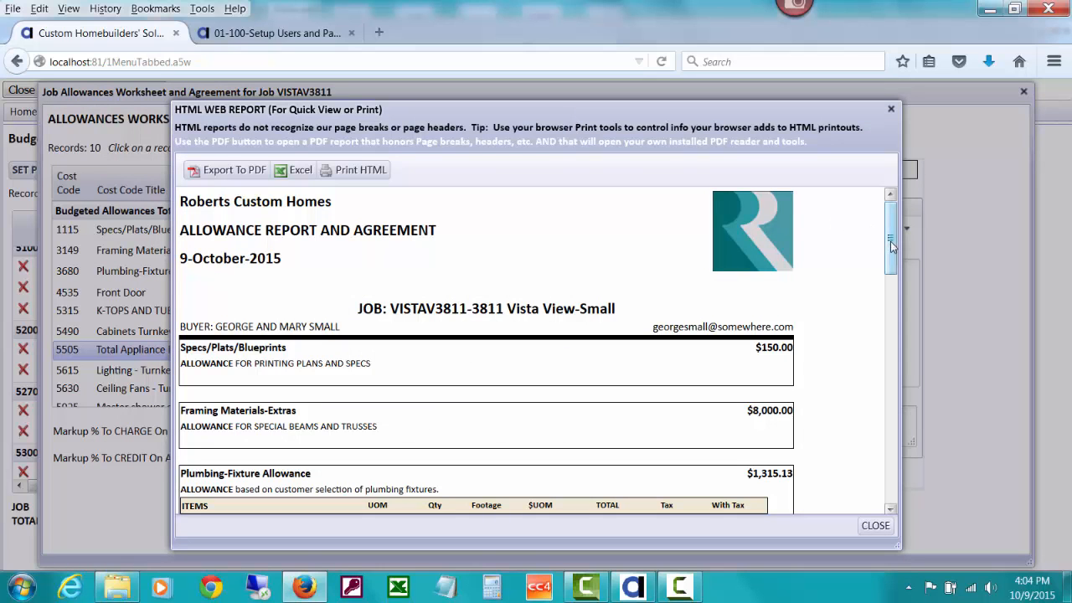
- Review the itemized allowance agreement, comparing the Total Appliance Package allowance with its item lines and taxed totals, and close the report
drag(892, 249, 891, 396)
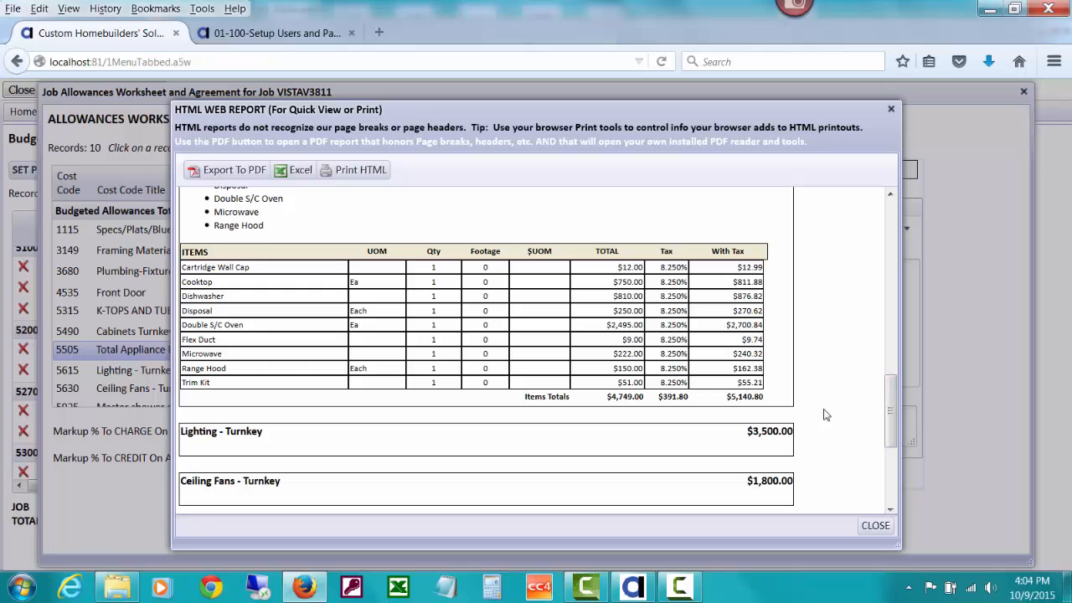
drag(892, 426, 897, 393)
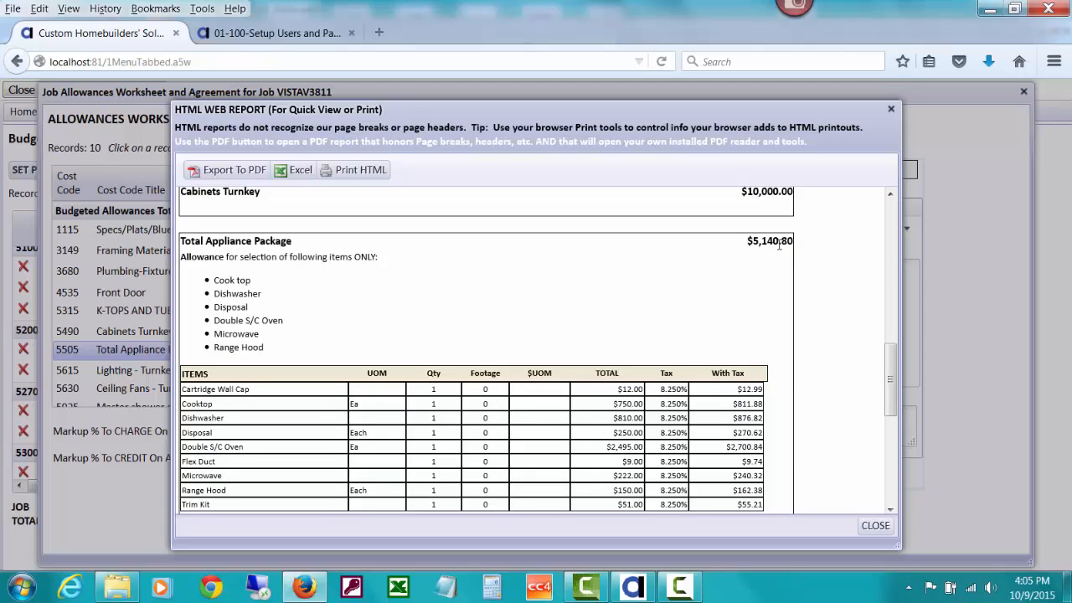
drag(895, 348, 895, 378)
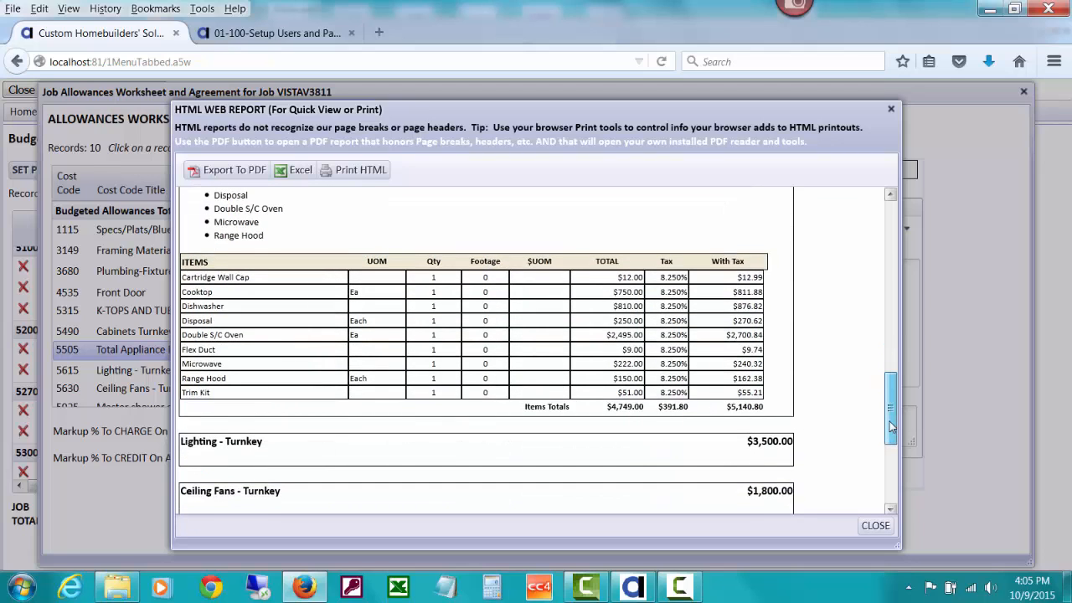
drag(892, 427, 893, 240)
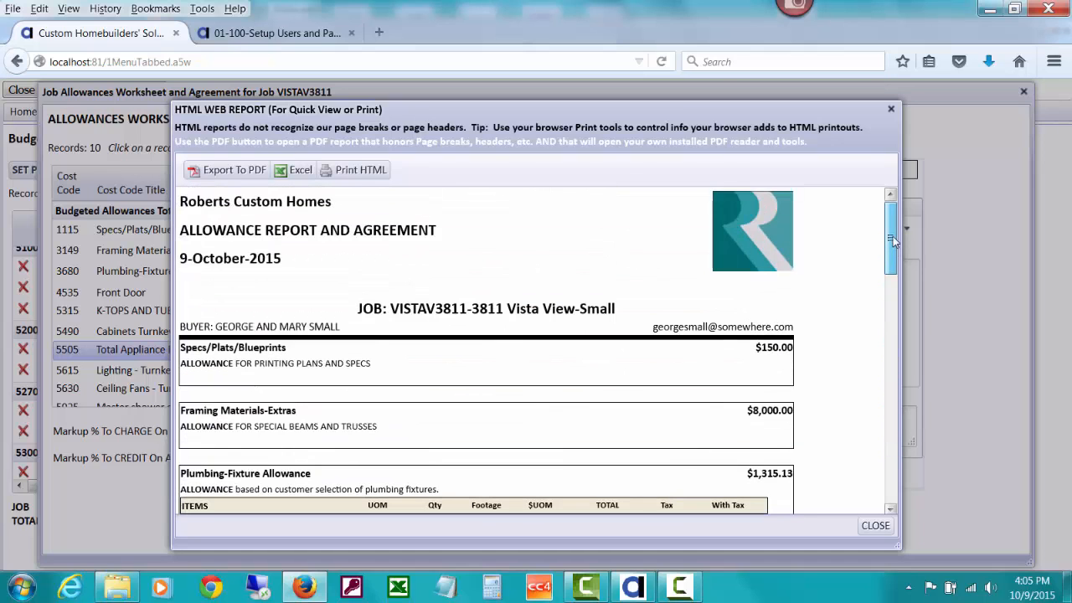
click(874, 526)
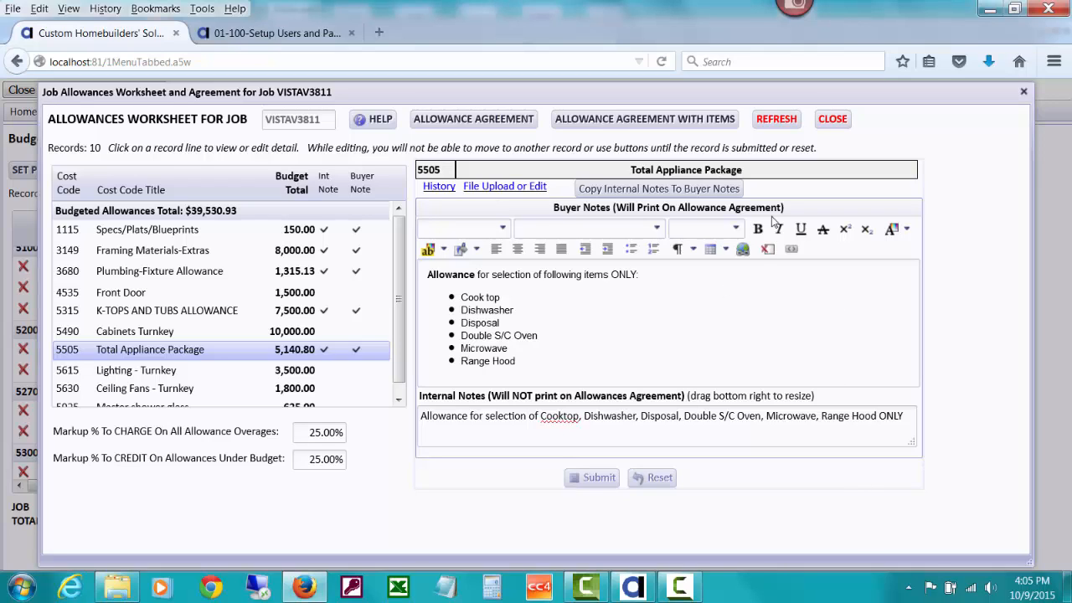
- Close the allowances worksheet and open the Allowances Over/Under Analysis for job VISTAV3811
click(830, 121)
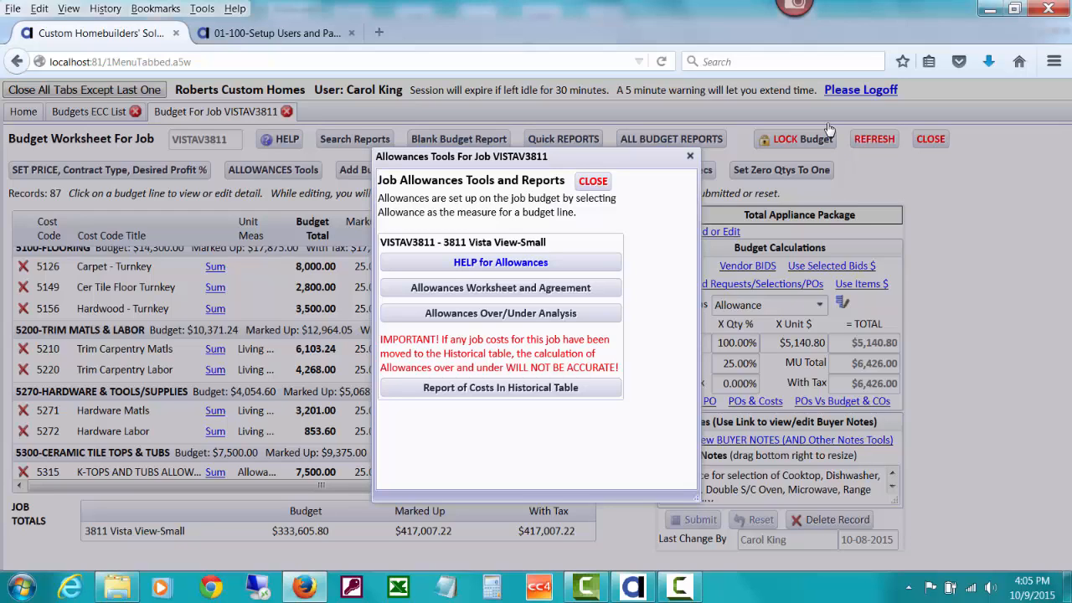
click(574, 313)
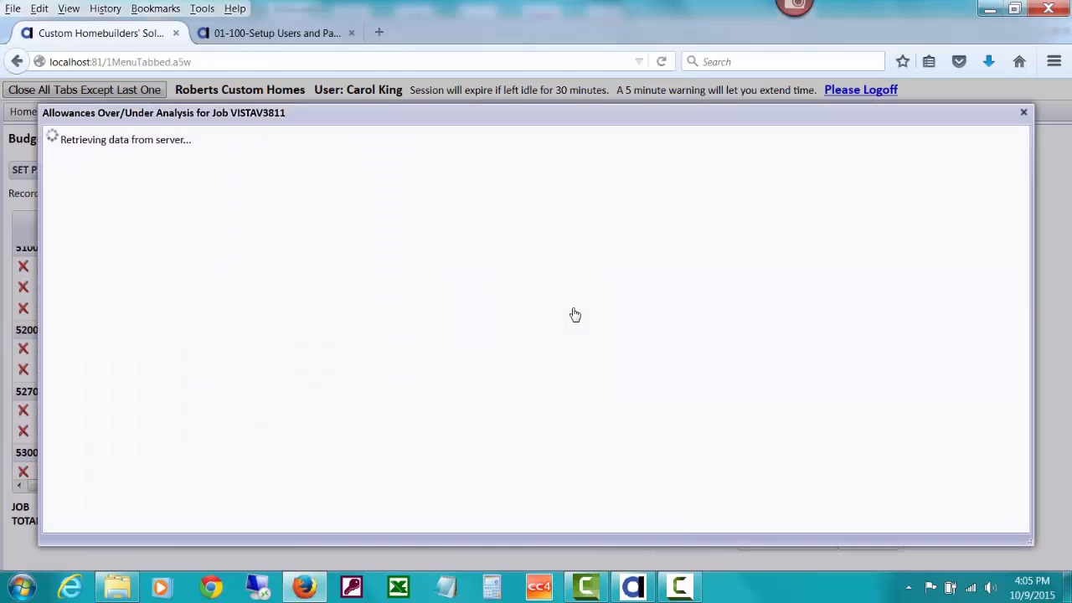